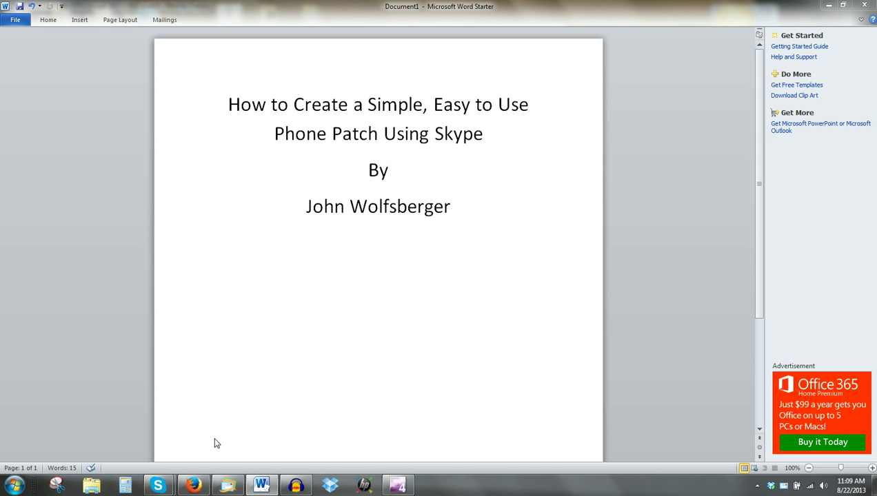
Switch in Firefox between the SS-6FT-1F2RCA cable photo and the 402VLZ3 mixer photo, ending on the mixer.
click(193, 486)
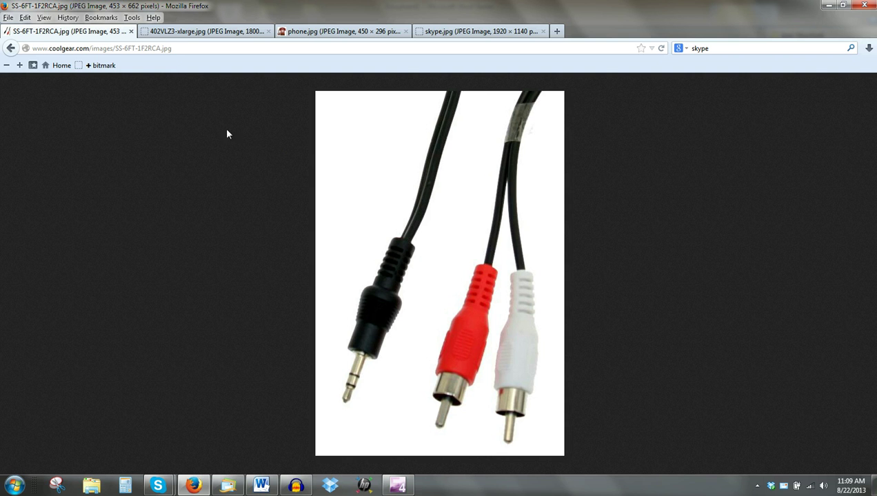
click(218, 32)
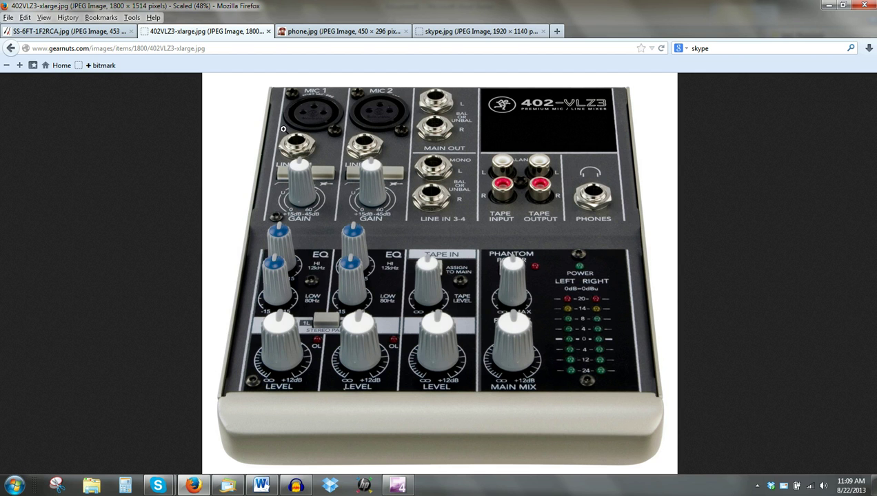
click(96, 36)
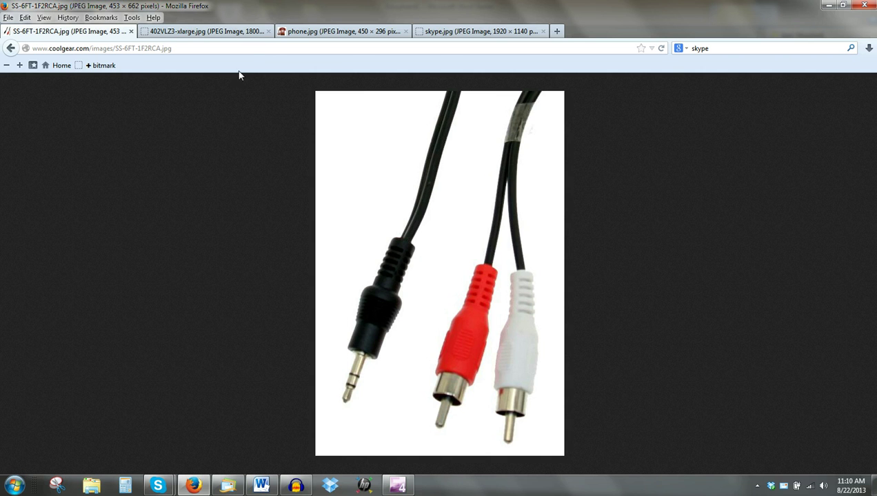
click(225, 32)
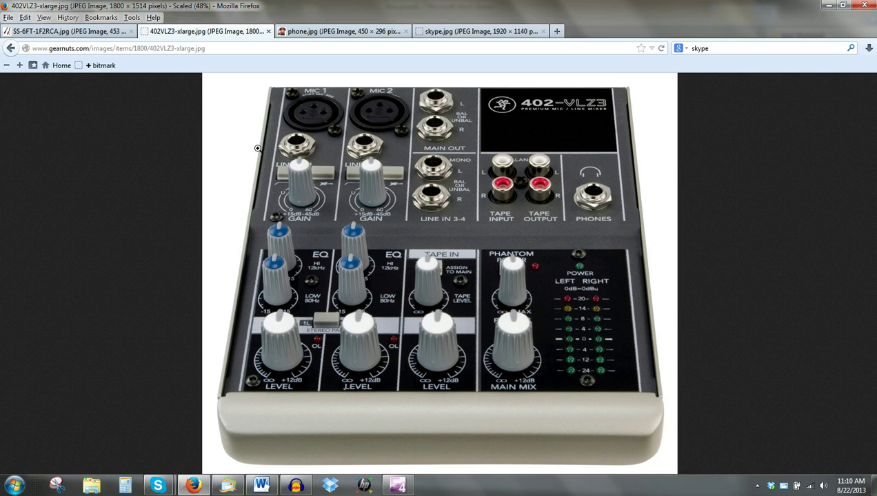
click(167, 482)
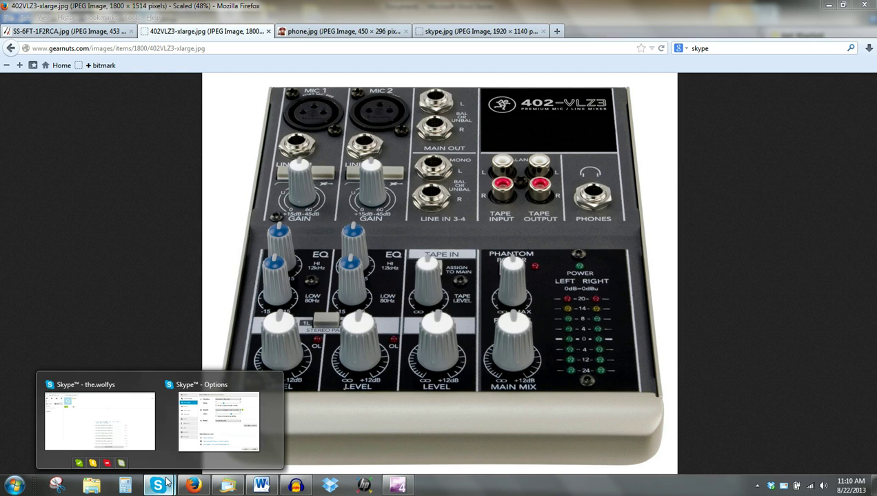
Show Skype's audio settings with the AudioBox 22VSL line input as microphone and Communications Headphones as speakers.
click(122, 433)
click(156, 18)
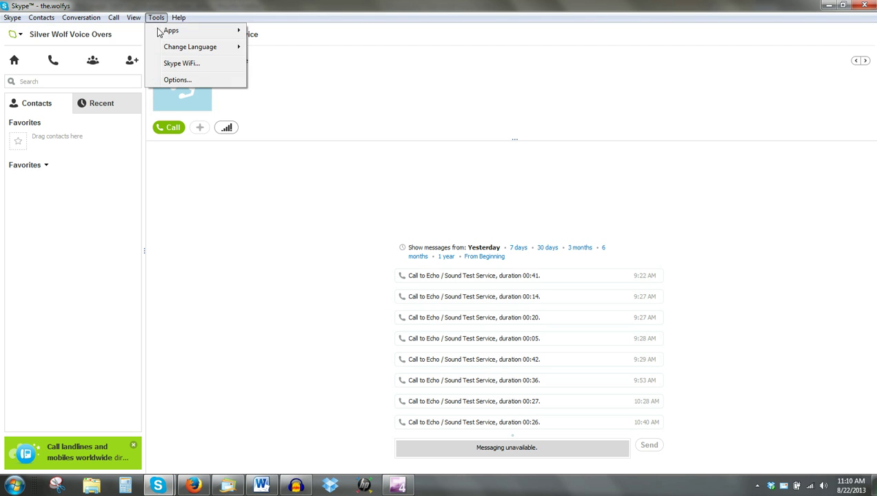
click(172, 80)
click(283, 144)
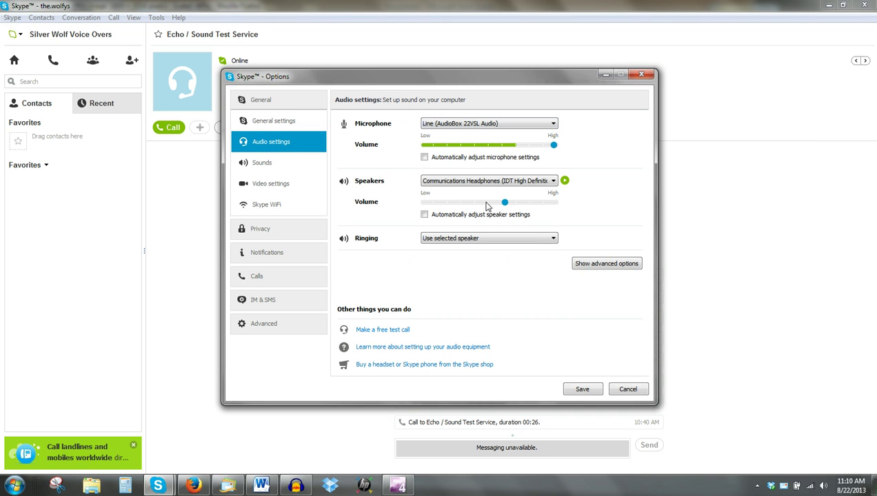
click(552, 184)
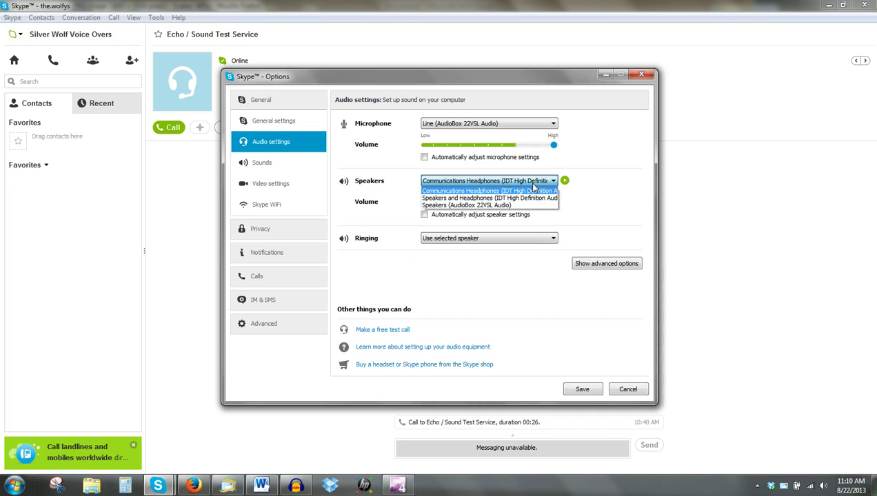
click(498, 192)
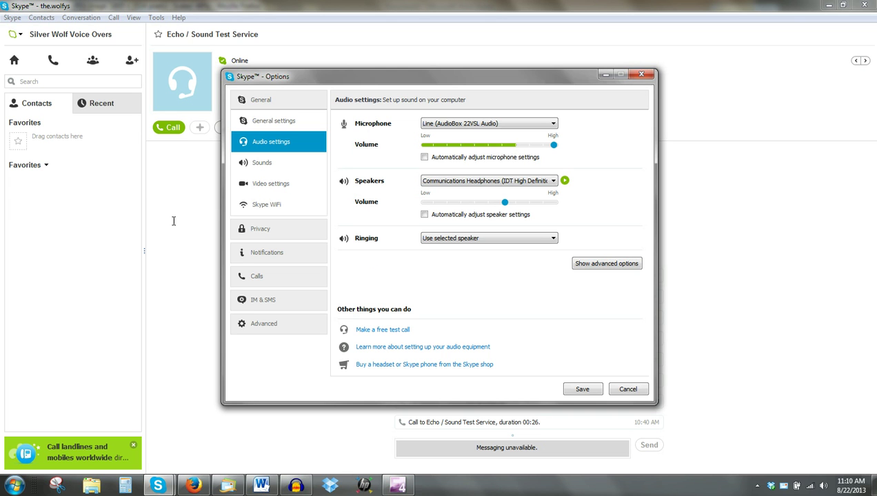
Flip between the cable and mixer photos in Firefox, then bring up Audacity with the old recording.
click(193, 485)
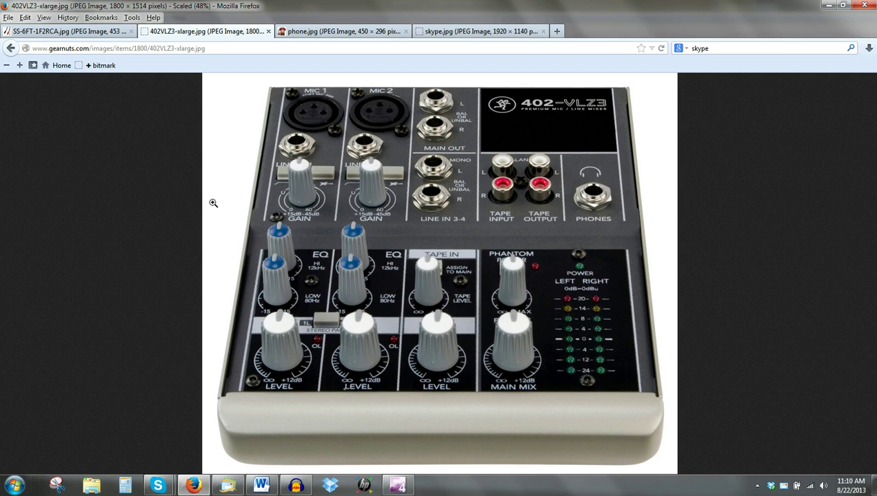
click(71, 32)
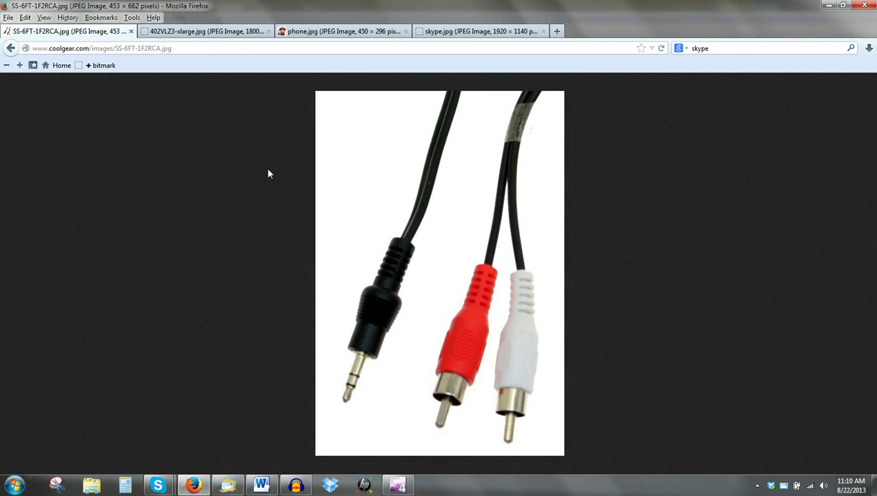
click(215, 36)
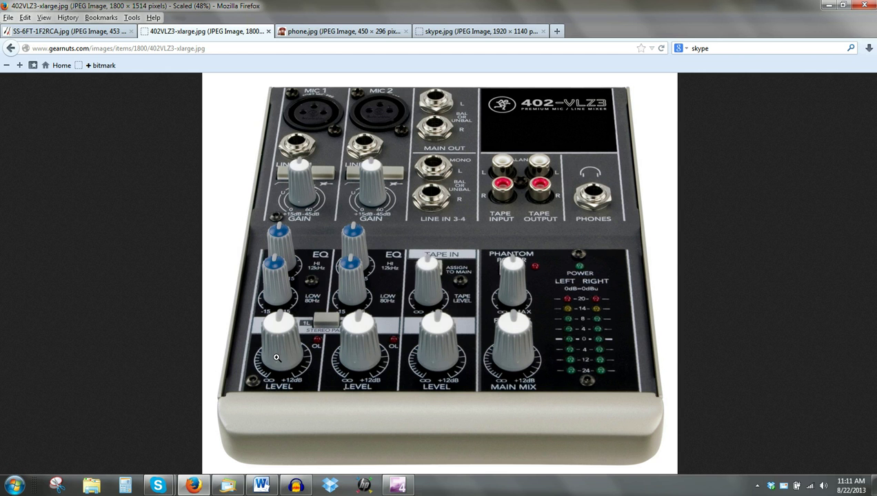
click(158, 485)
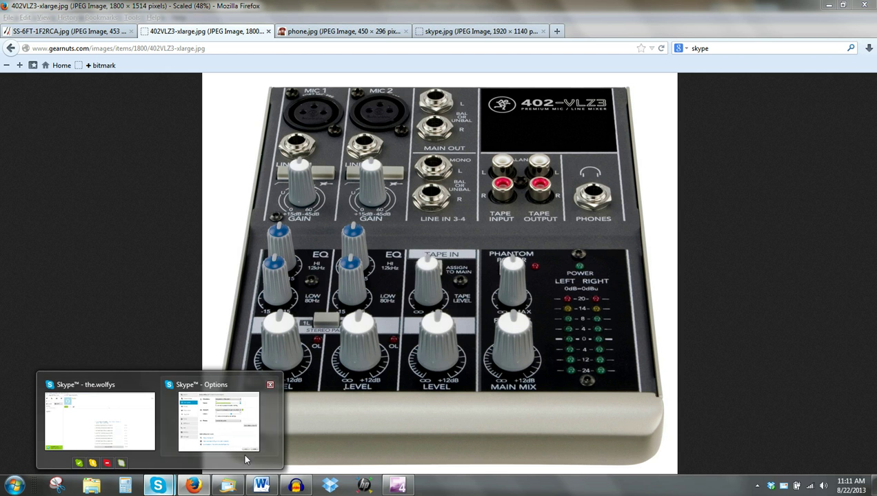
click(295, 486)
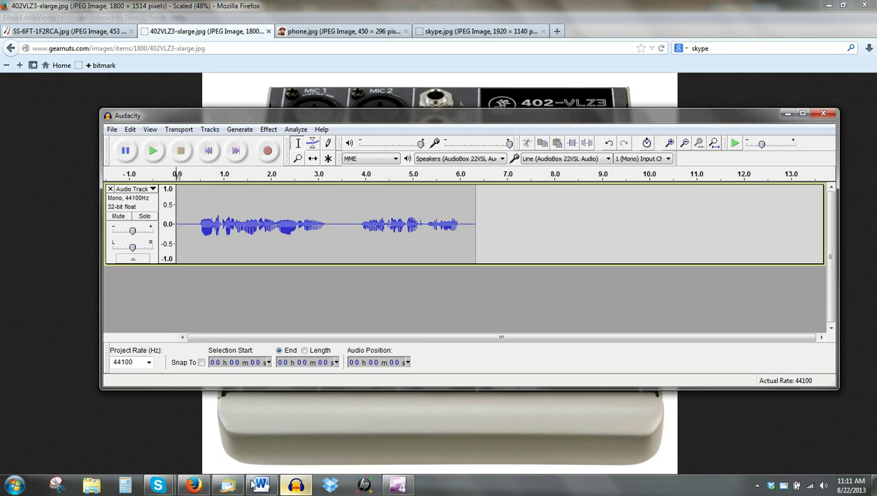
Show Skype's Echo / Sound Test Service page behind the Audacity window.
click(161, 486)
click(133, 442)
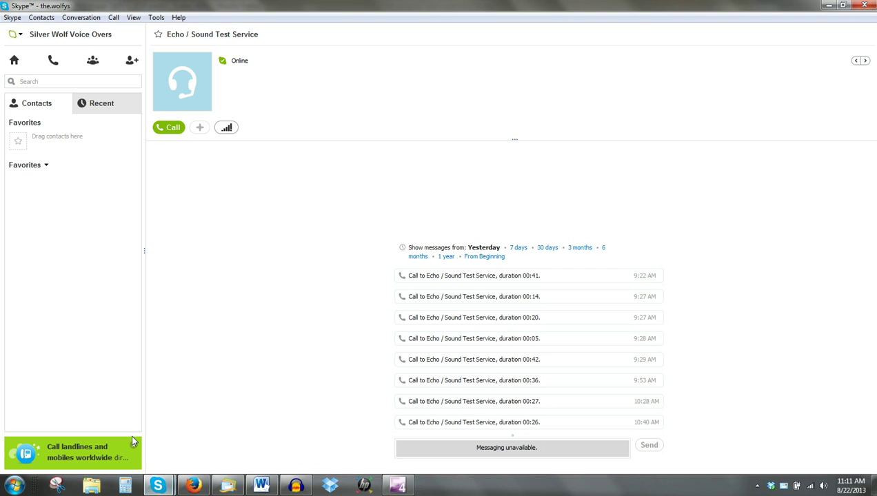
click(296, 486)
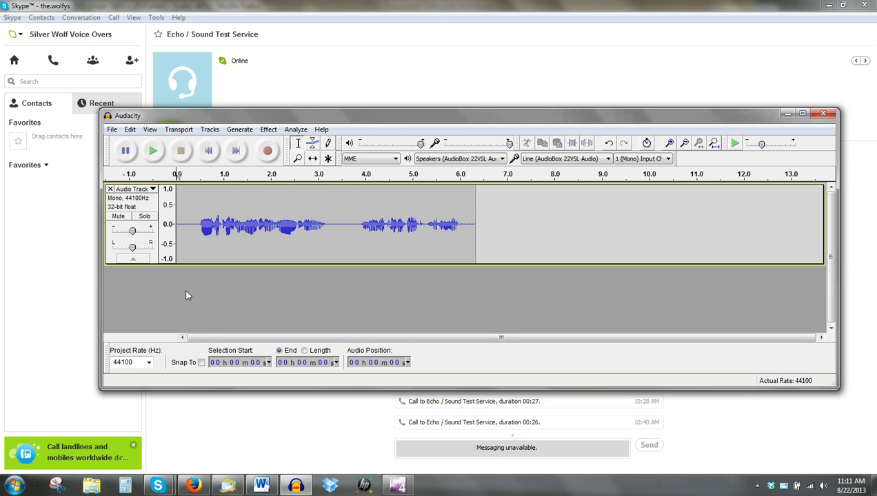
Delete the old 6-second Audacity track, move the window lower, and start a new recording.
click(110, 189)
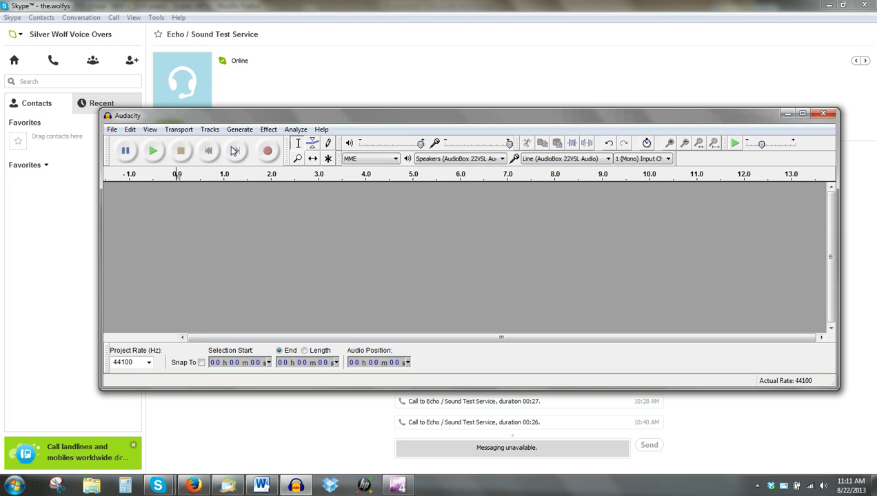
drag(254, 119, 227, 188)
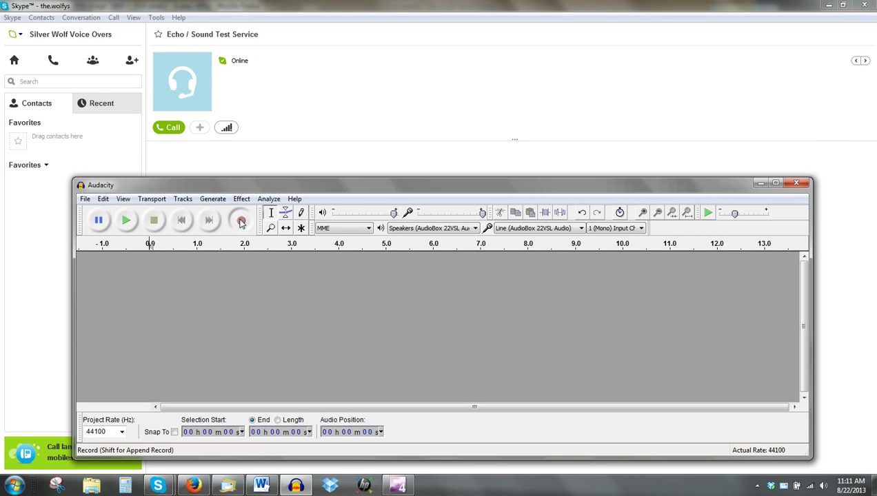
click(240, 221)
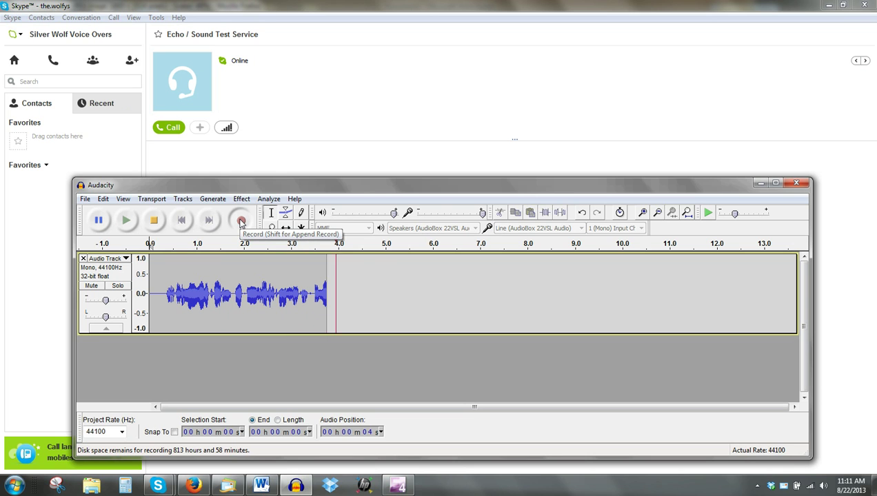
Call the Echo / Sound Test Service, confirm Audacity is recording, and hang up after 29 seconds.
click(171, 128)
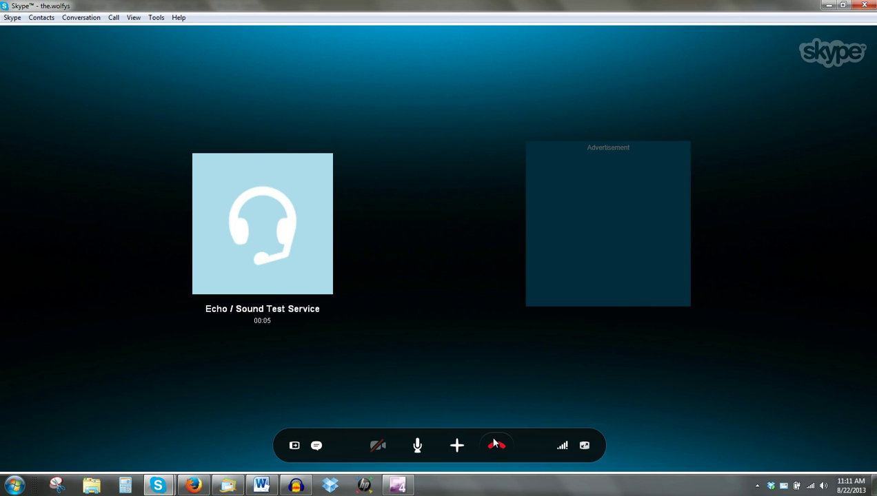
click(297, 486)
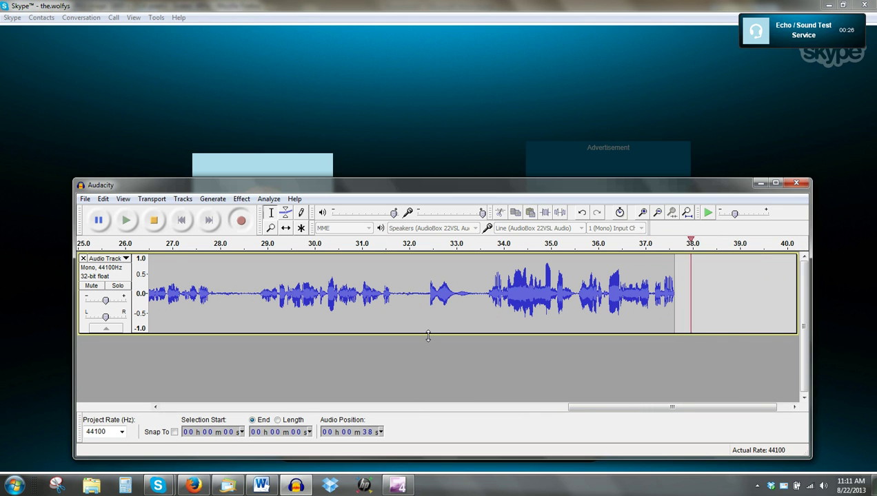
click(474, 138)
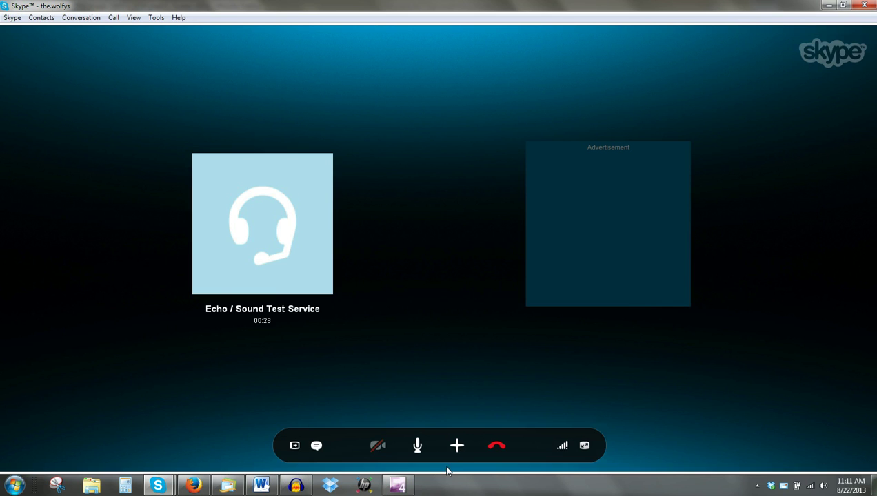
click(494, 448)
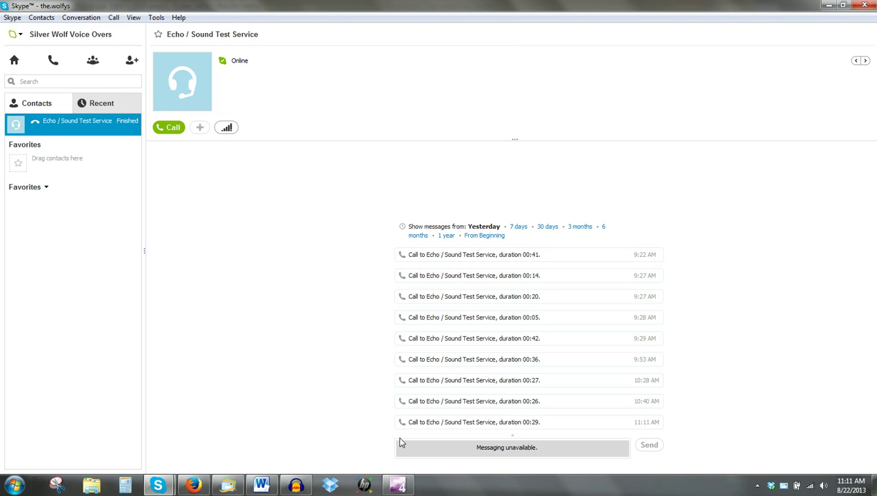
Stop Audacity's recording of the echo call, play the 27-second track from the start, then stop.
click(296, 486)
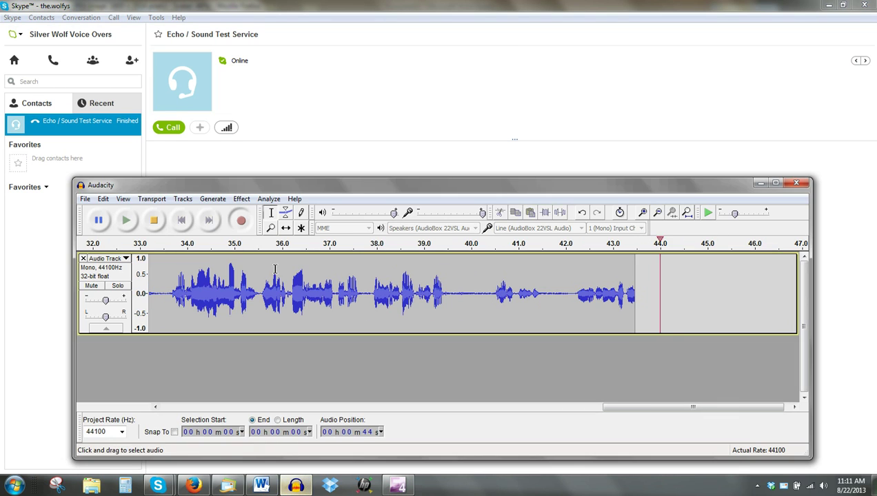
drag(350, 184, 372, 90)
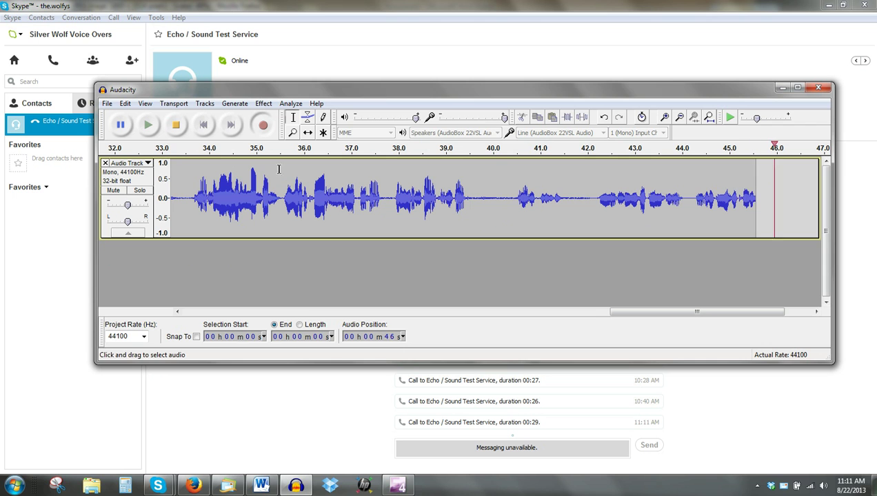
click(177, 127)
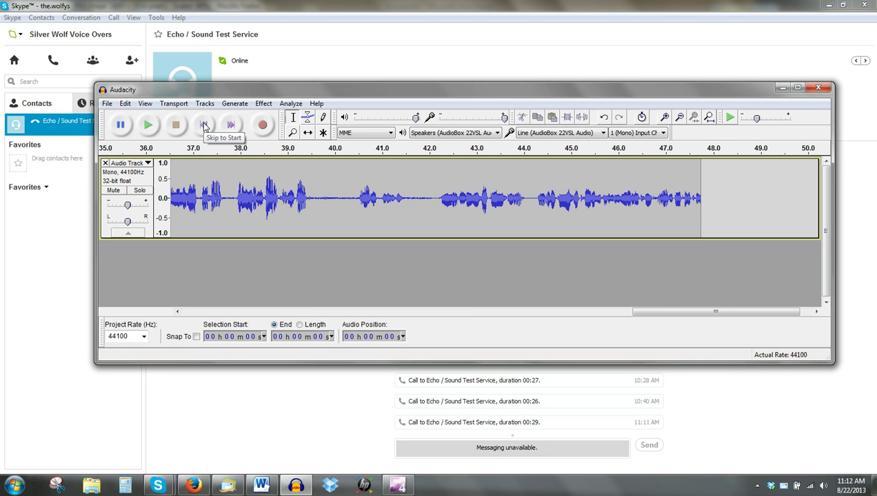
click(204, 125)
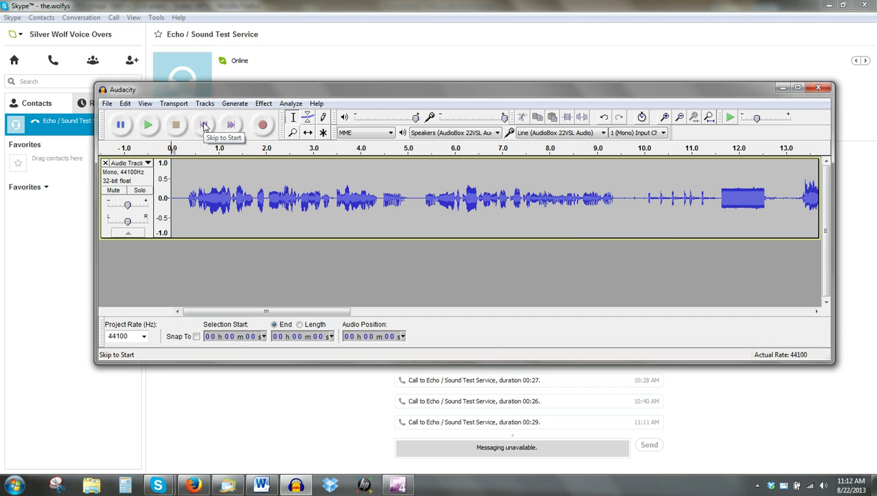
key(space)
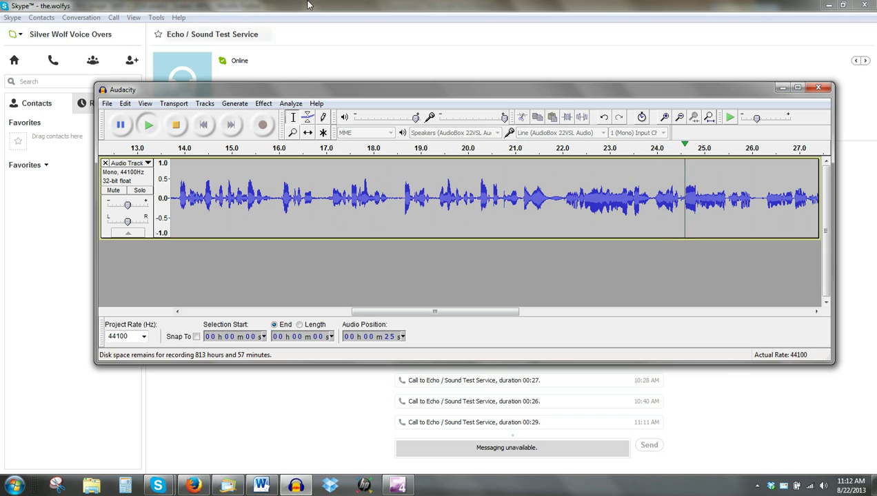
click(176, 126)
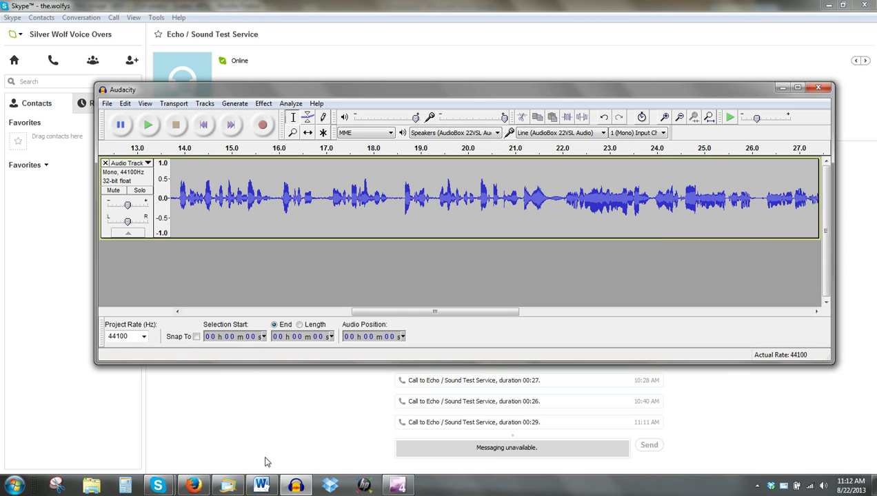
Bring Word's Document1 forward, showing the Skype phone patch guide's title page.
click(264, 484)
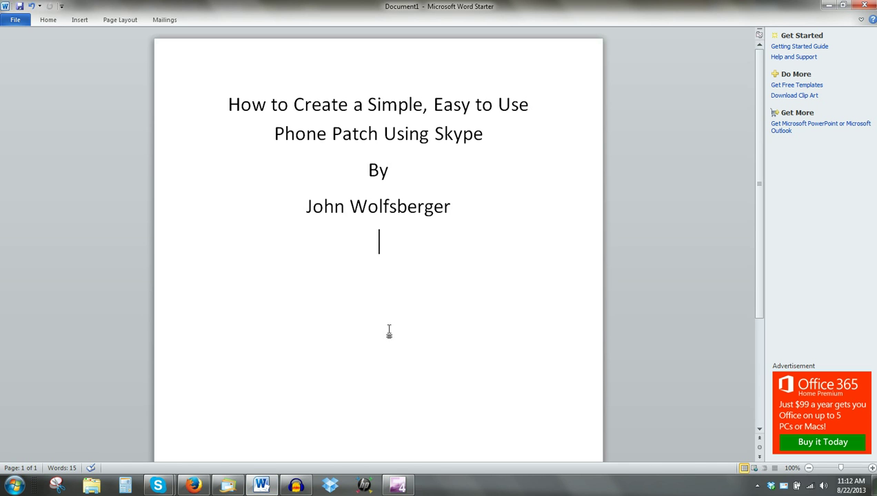